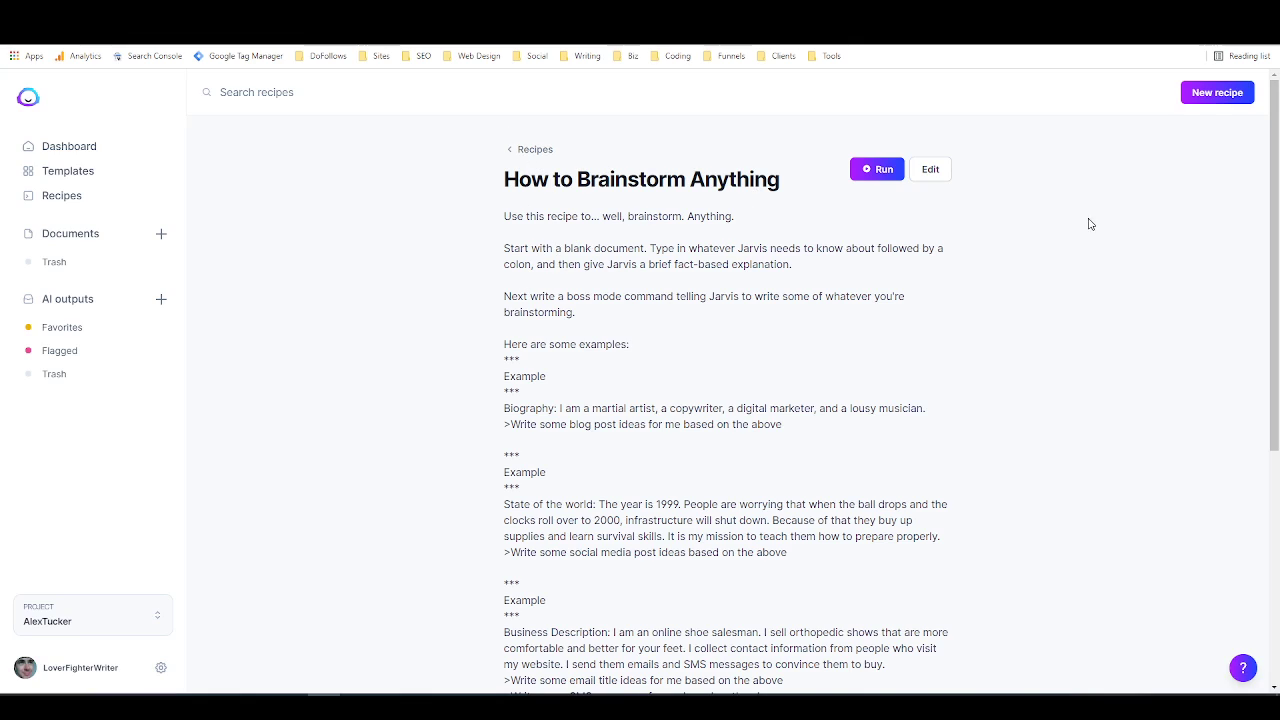
Run the How to Brainstorm Anything recipe to create a new brainstorm document.
{"action": "left_click", "coordinate": [886, 170]}
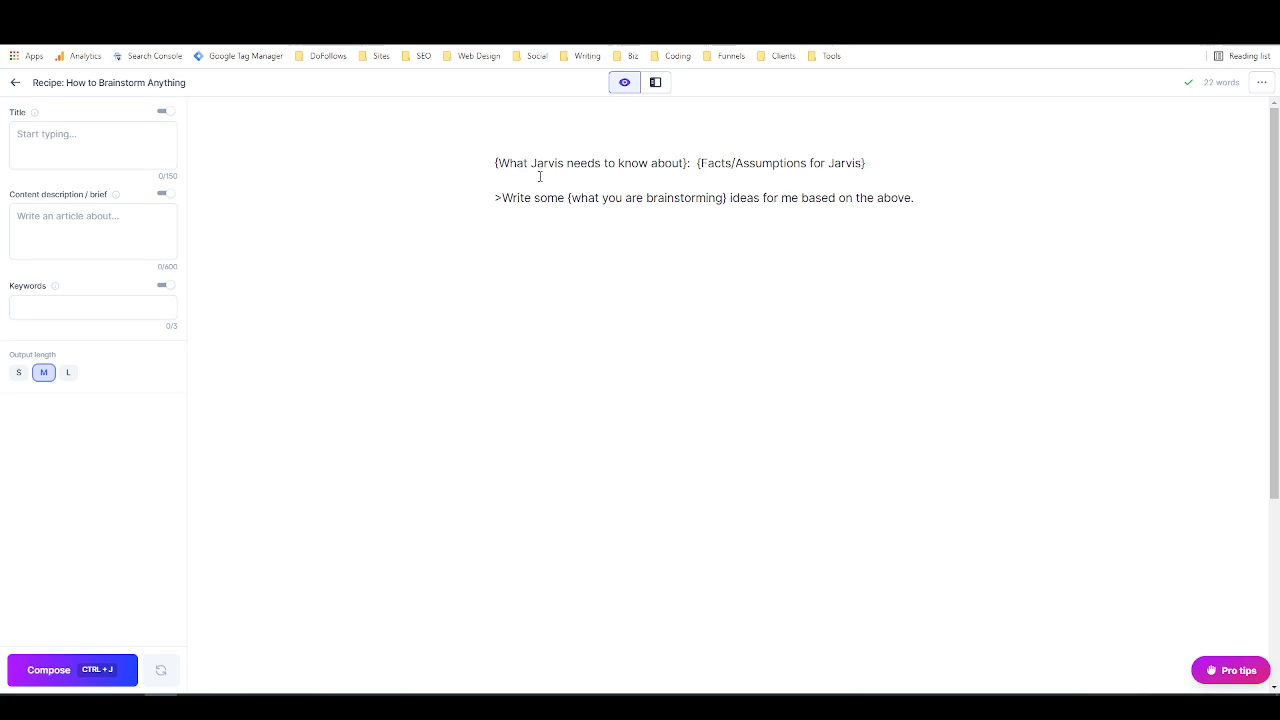
Replace the {What Jarvis needs to know about} placeholder with 'Biography'.
{"action": "left_click_drag", "start_coordinate": [496, 162], "coordinate": [688, 163]}
{"action": "left_click", "coordinate": [688, 163]}
{"action": "left_click_drag", "start_coordinate": [495, 162], "coordinate": [687, 167]}
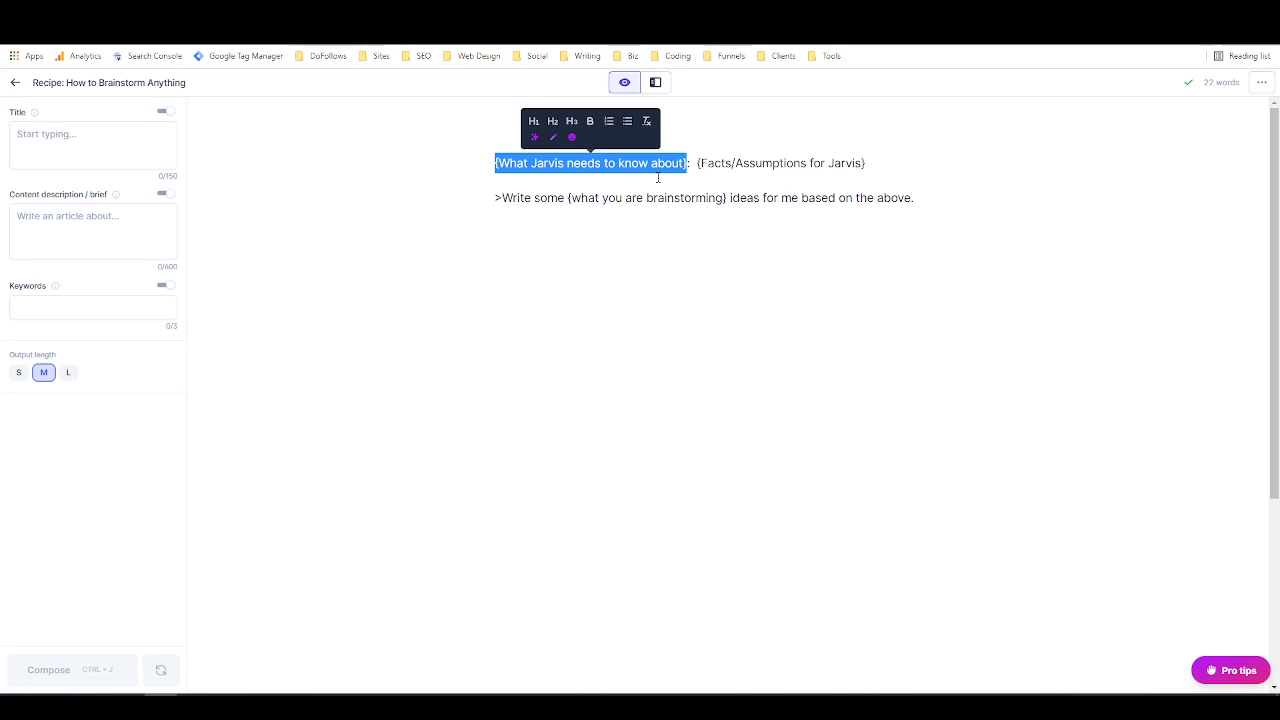
{"action": "type", "text": "Biography"}
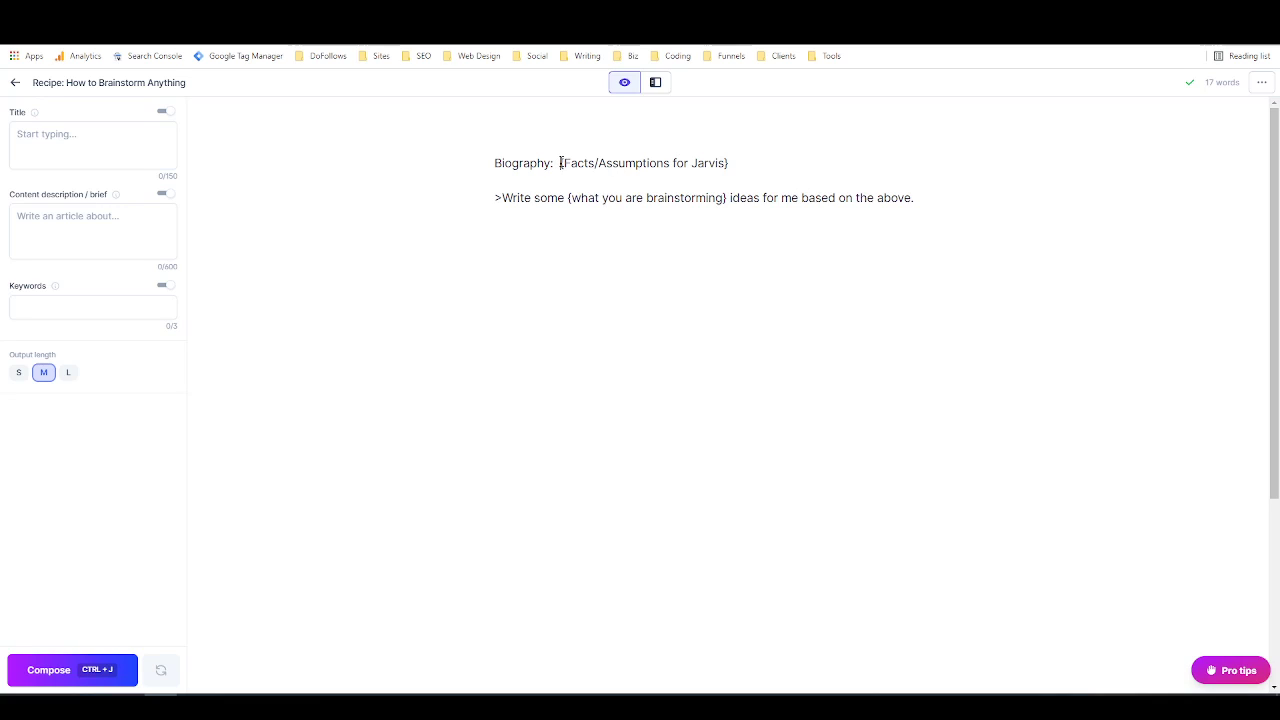
Replace the facts placeholder with a bio: blogger, copywriter, digital marketer wanting copywriting fame.
{"action": "left_click_drag", "start_coordinate": [559, 163], "coordinate": [728, 166]}
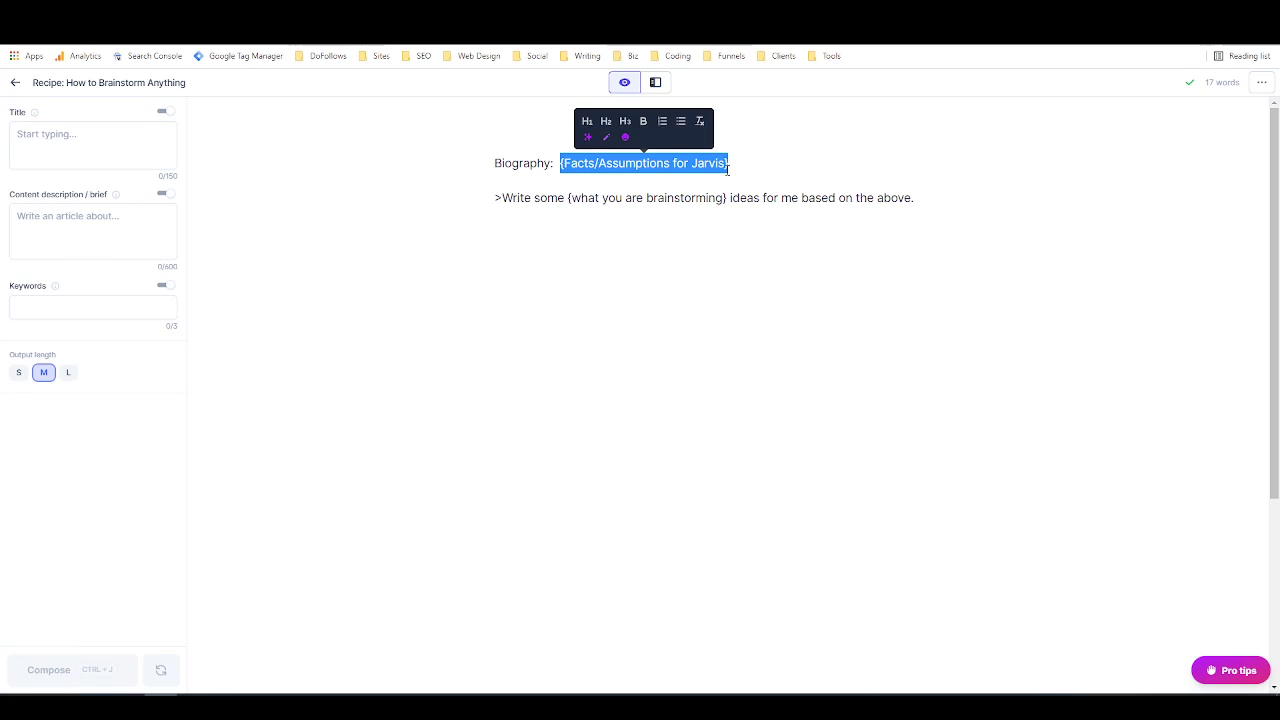
{"action": "key", "text": "BackSpace"}
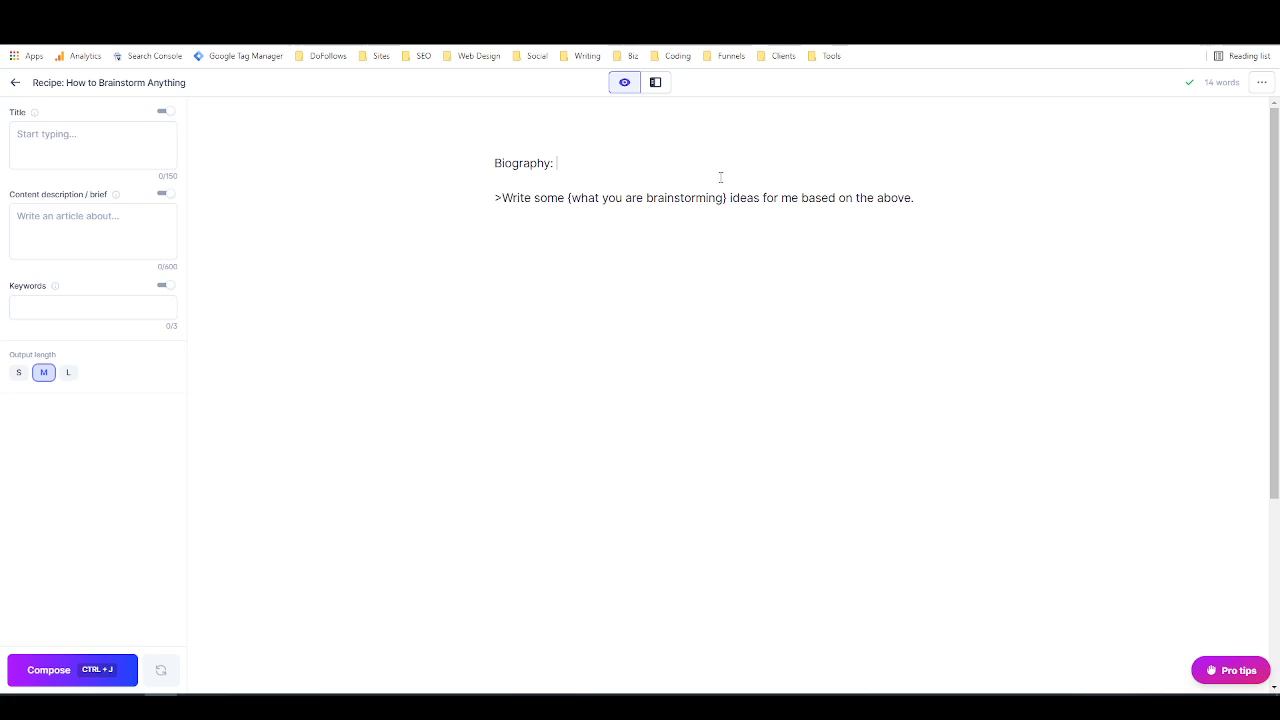
{"action": "type", "text": "I'm a blogger, a copywriter"}
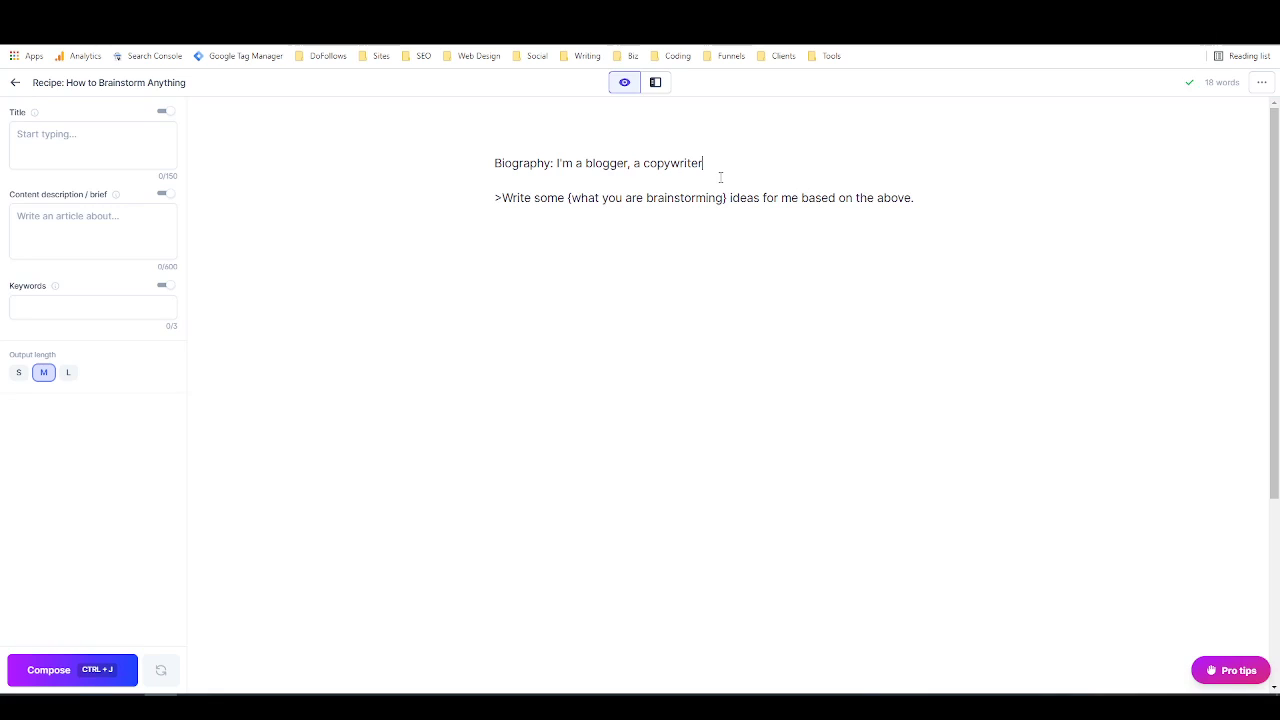
{"action": "type", "text": ", and a digital marketer."}
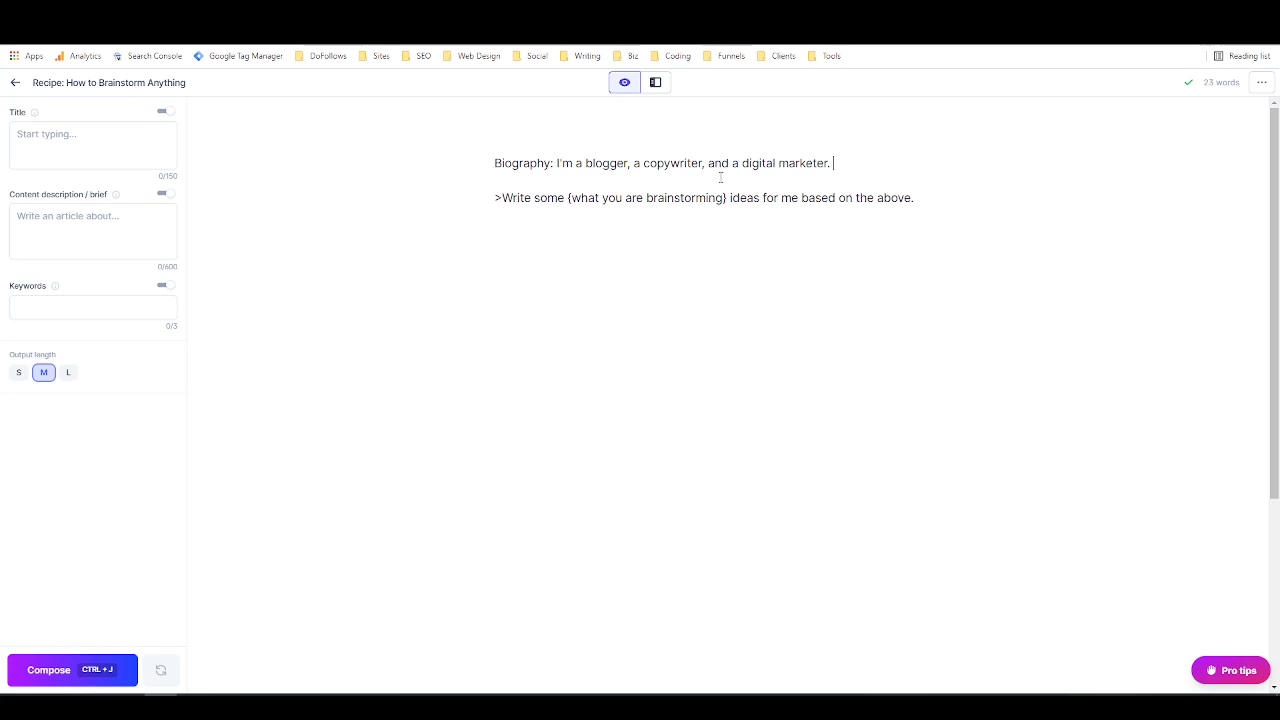
{"action": "type", "text": " I want to focus more on copywriting,"}
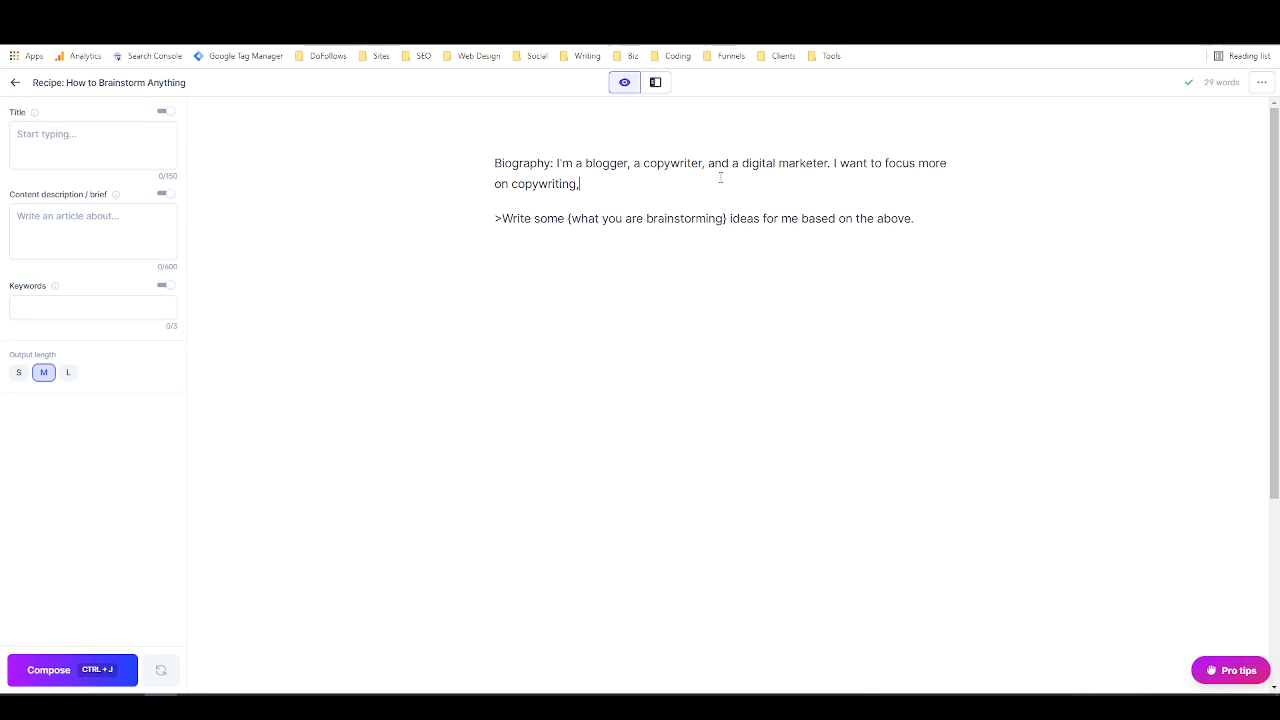
{"action": "type", "text": " and become known"}
{"action": "key", "text": "BackSpace"}
{"action": "key", "text": "BackSpace"}
{"action": "type", "text": "wn as a great copywriter"}
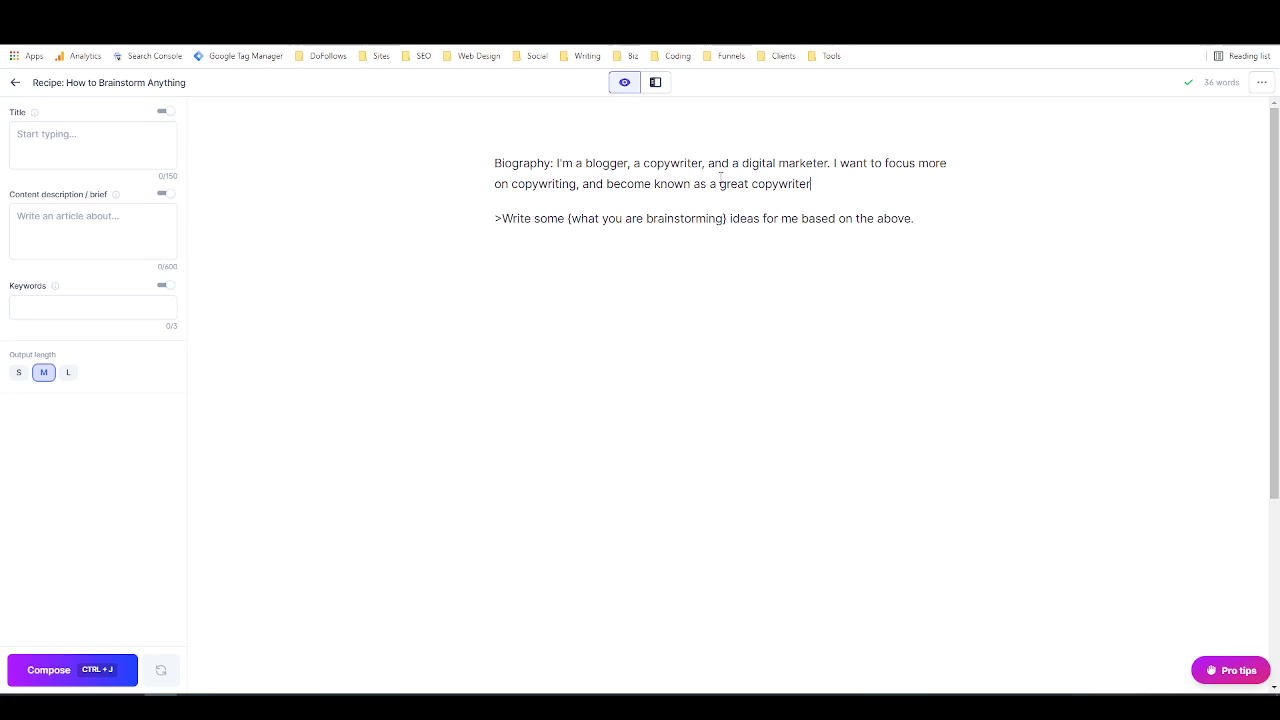
{"action": "type", "text": " in the digital marketingn"}
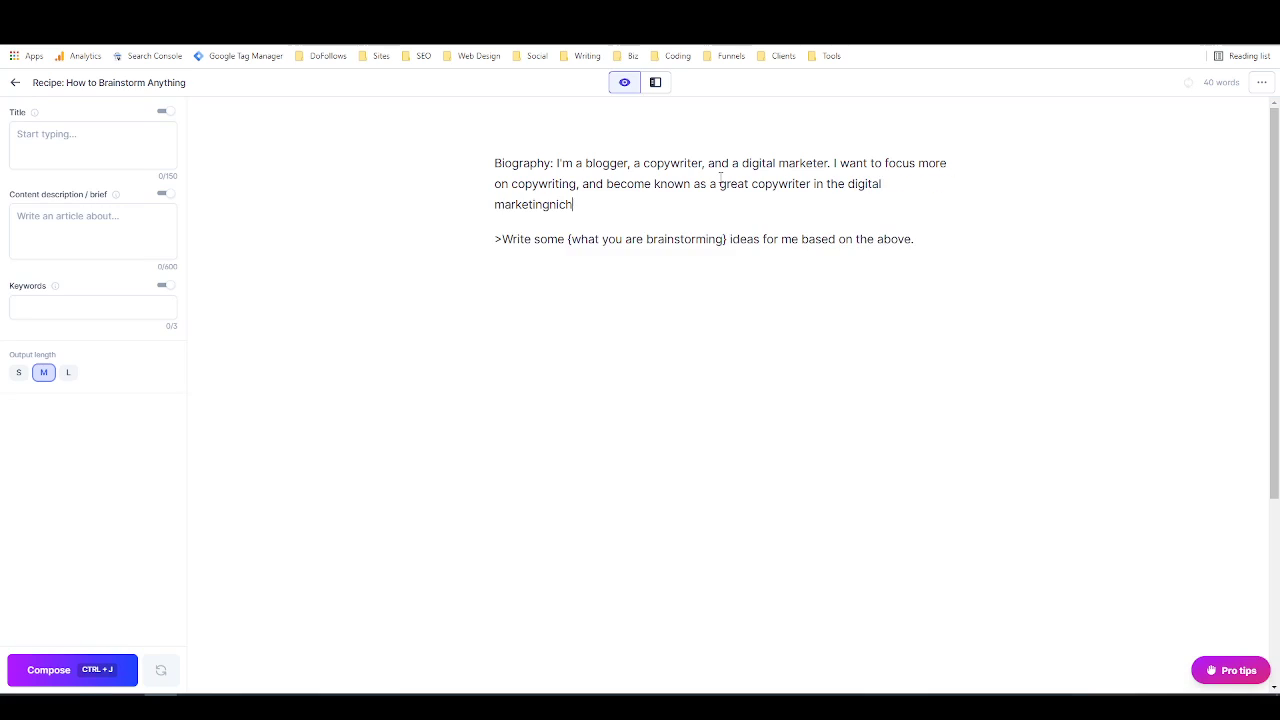
{"action": "key", "text": "BackSpace"}
{"action": "type", "text": "niche."}
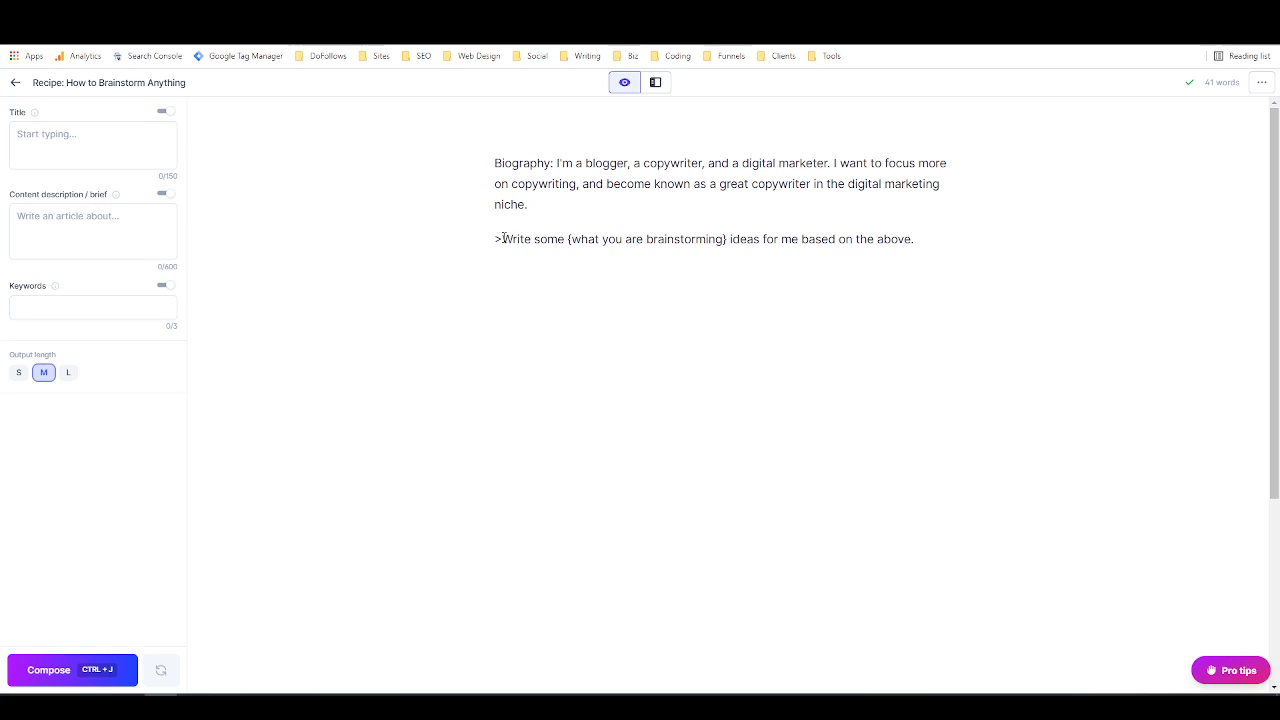
Replace {what you are brainstorming} with 'blog post' in the prompt line.
{"action": "left_click_drag", "start_coordinate": [502, 239], "coordinate": [494, 239]}
{"action": "left_click", "coordinate": [489, 239]}
{"action": "left_click_drag", "start_coordinate": [567, 239], "coordinate": [575, 240]}
{"action": "left_click", "coordinate": [575, 237]}
{"action": "left_click_drag", "start_coordinate": [568, 240], "coordinate": [728, 248]}
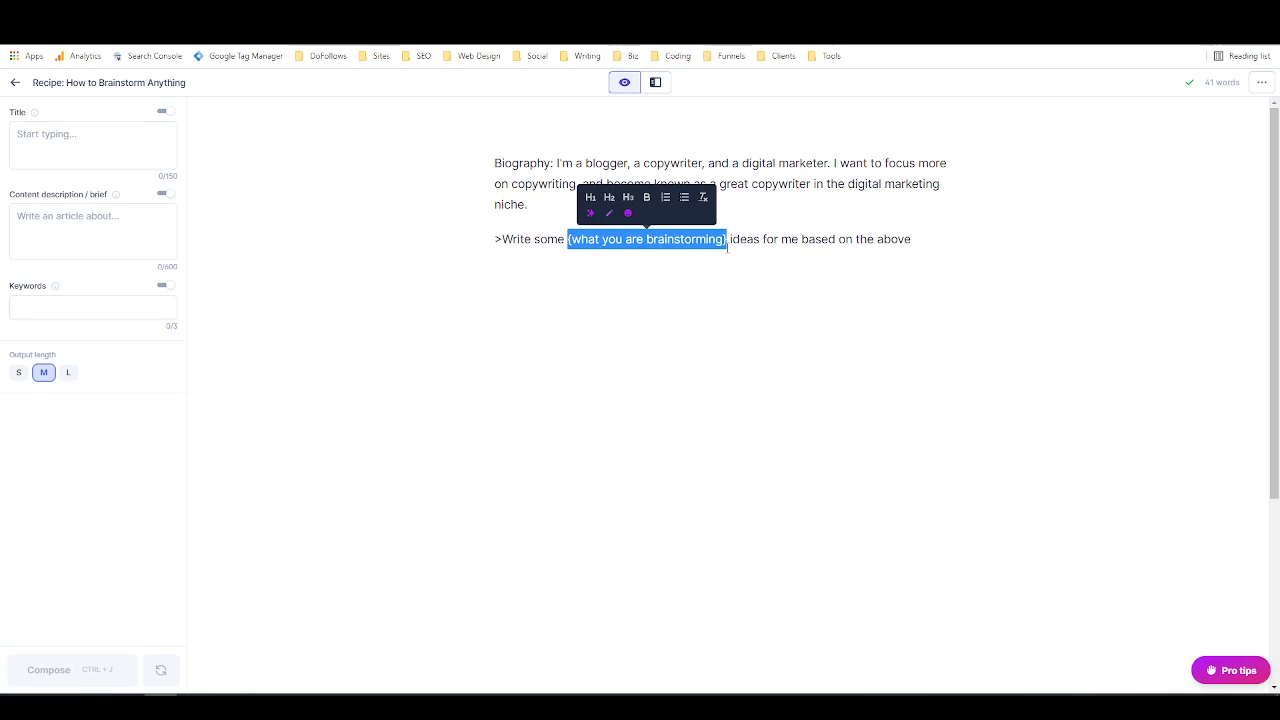
{"action": "key", "text": "BackSpace"}
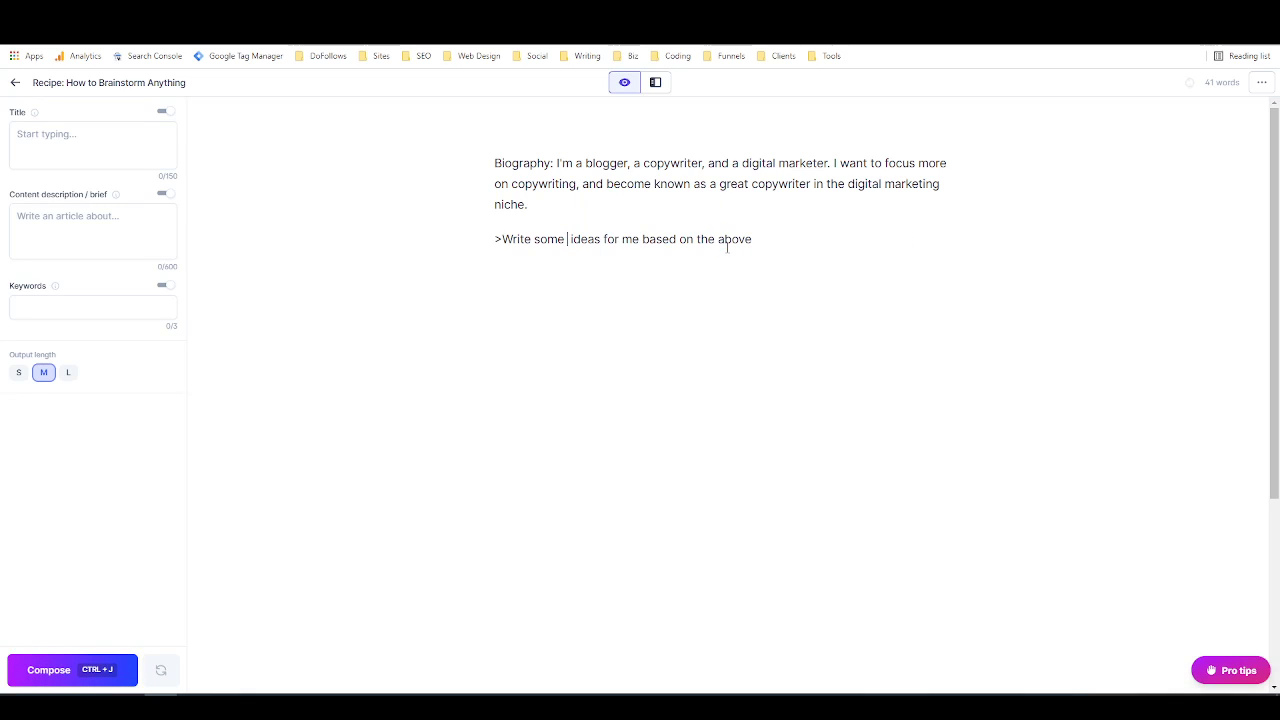
{"action": "type", "text": "blog post"}
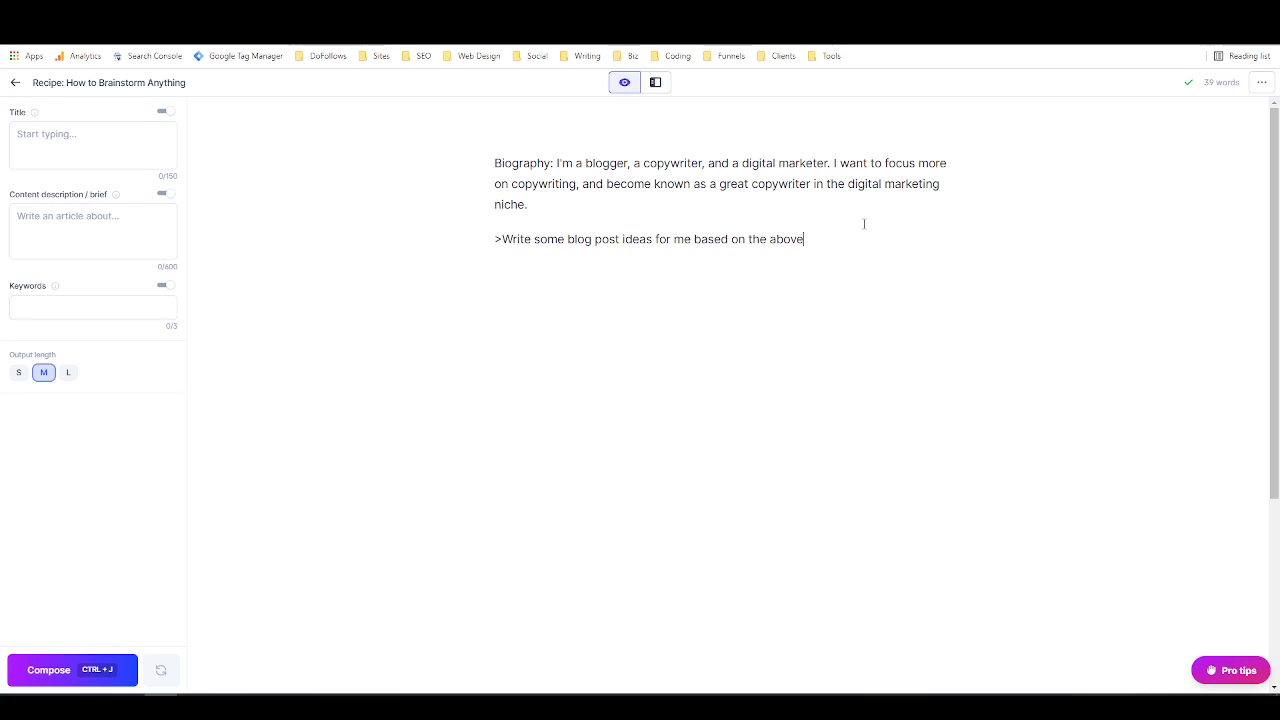
Generate four blog post ideas on separate lines and add 'a martial artist,' to the biography.
{"action": "key", "text": "ctrl+j"}
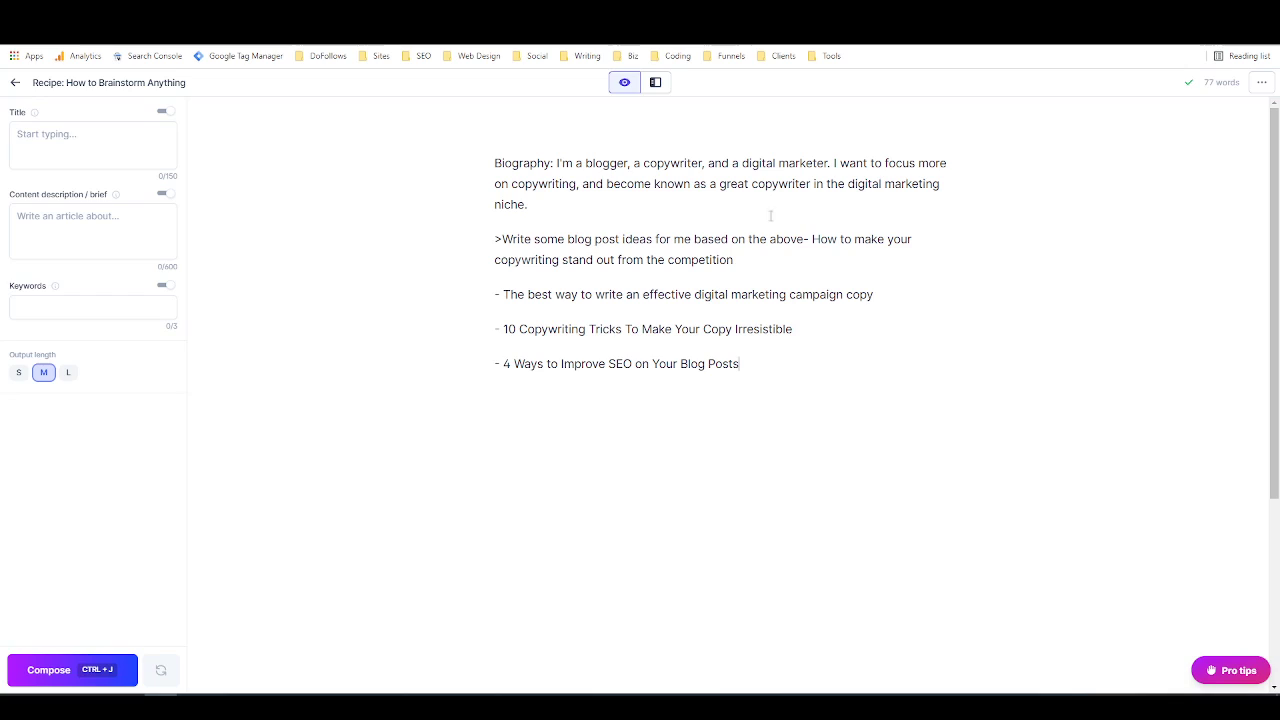
{"action": "left_click", "coordinate": [806, 240]}
{"action": "key", "text": "Return"}
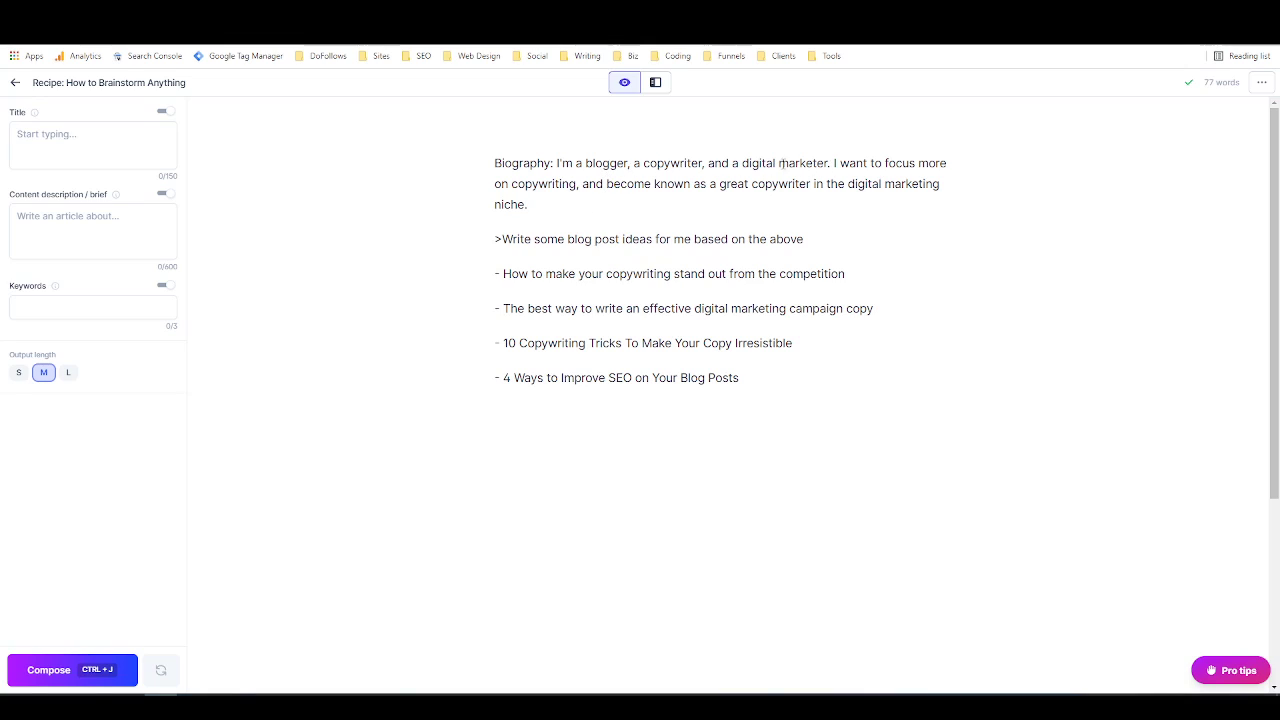
{"action": "left_click", "coordinate": [726, 165]}
{"action": "type", "text": "a martial ar"}
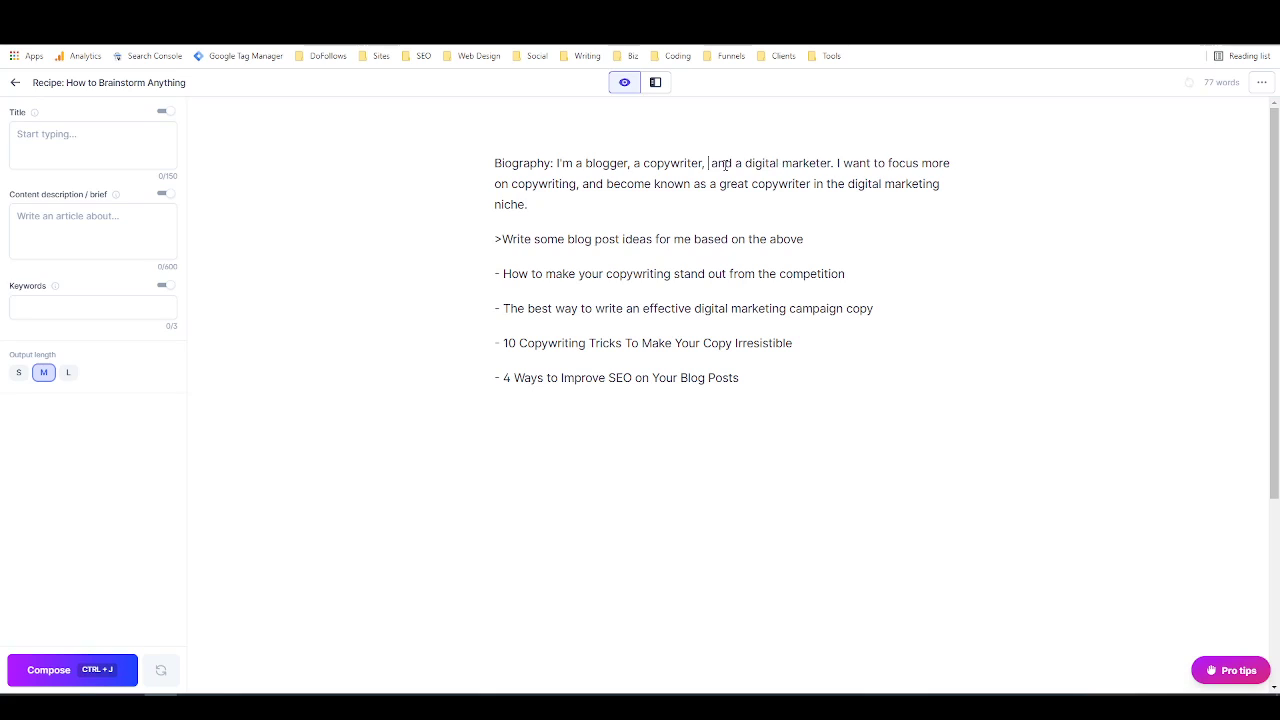
{"action": "type", "text": "tist,"}
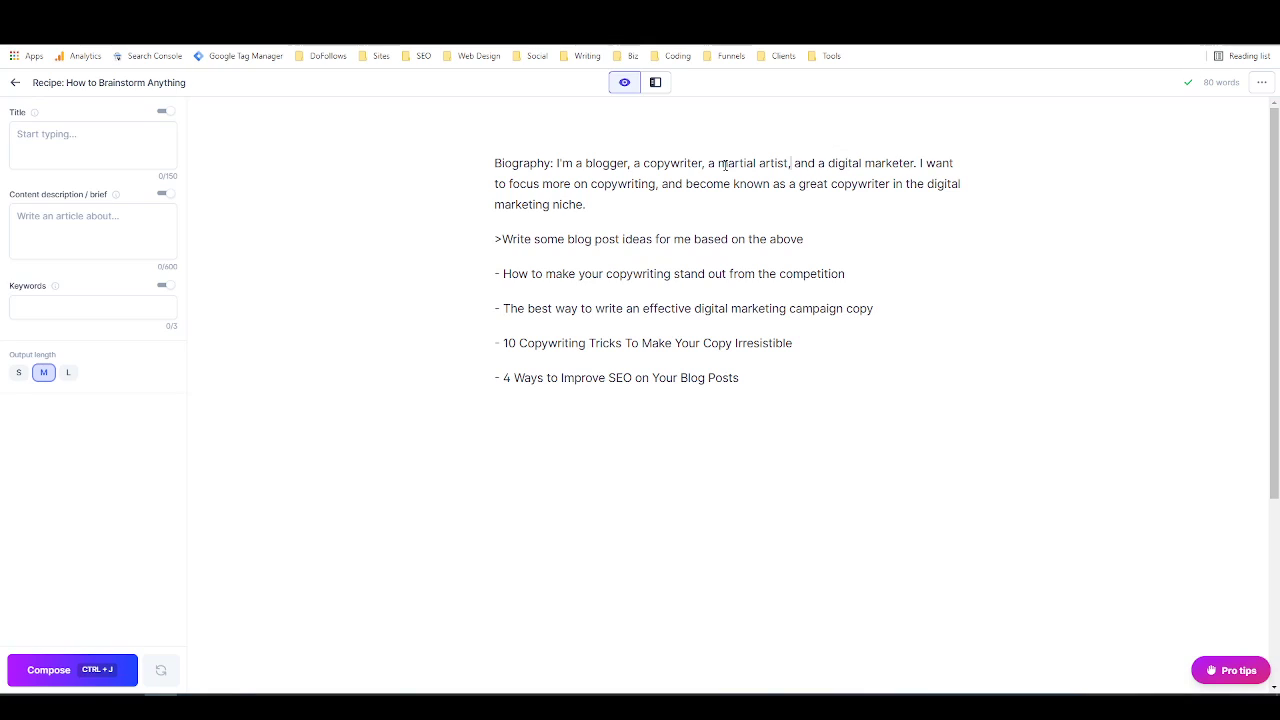
Generate three more ideas, starting with 'How to Get Started as a Freelance Copywriter', on separate lines.
{"action": "left_click", "coordinate": [817, 239]}
{"action": "key", "text": "ctrl+j"}
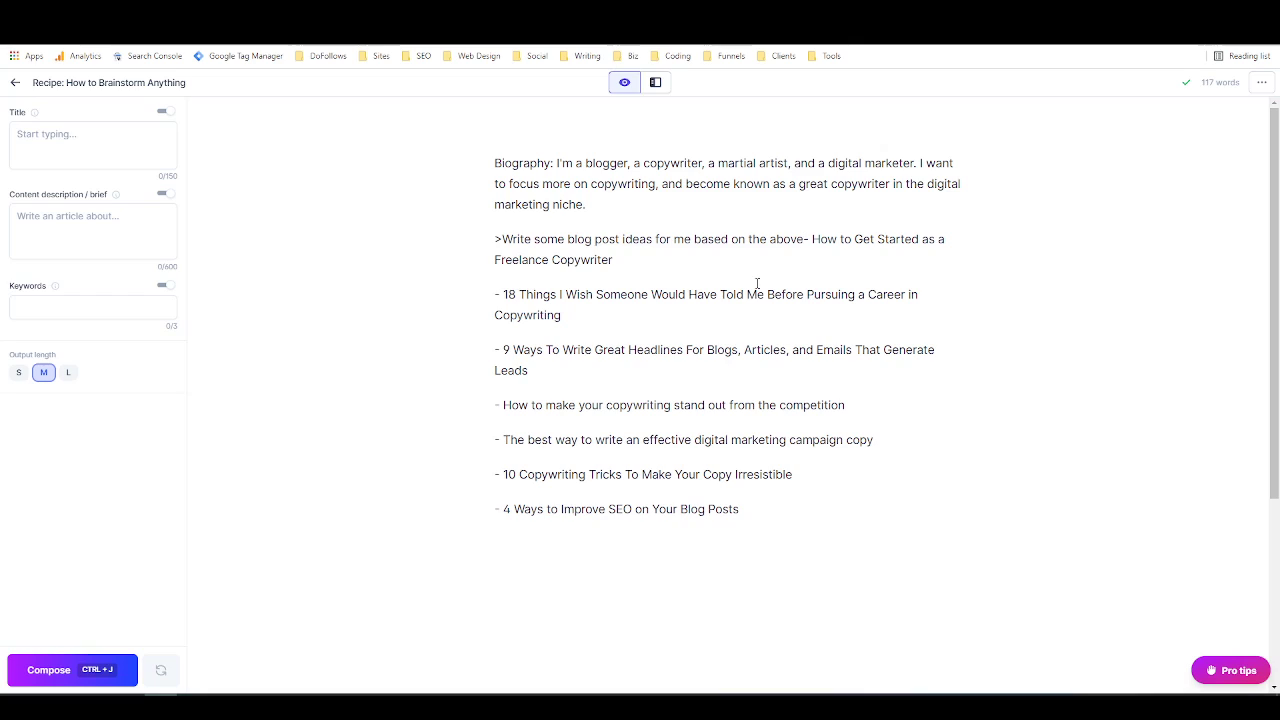
{"action": "left_click", "coordinate": [806, 239]}
{"action": "key", "text": "Return"}
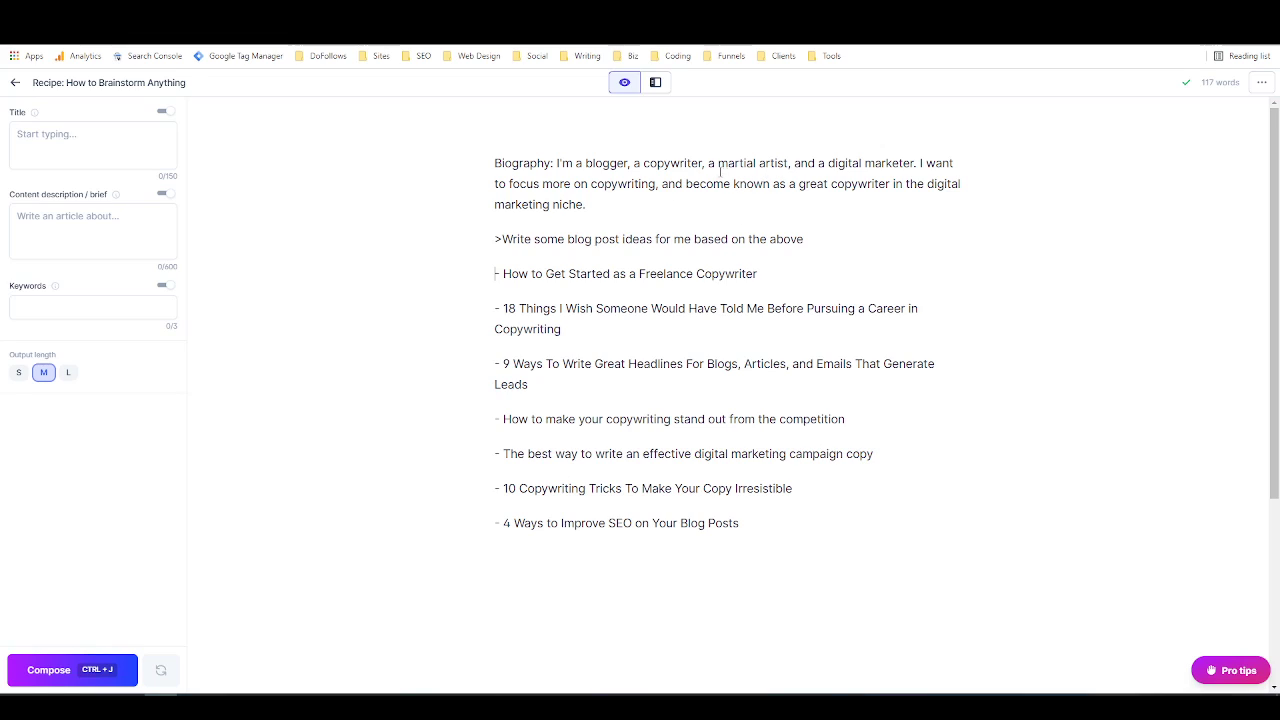
End the biography with 'and martial arts niches.' and generate three more blog ideas.
{"action": "left_click_drag", "start_coordinate": [718, 163], "coordinate": [789, 163]}
{"action": "left_click", "coordinate": [787, 165]}
{"action": "left_click", "coordinate": [590, 205]}
{"action": "key", "text": "BackSpace"}
{"action": "key", "text": "BackSpace"}
{"action": "key", "text": "BackSpace"}
{"action": "key", "text": "BackSpace"}
{"action": "key", "text": "BackSpace"}
{"action": "key", "text": "BackSpace"}
{"action": "type", "text": "and martial arts niches."}
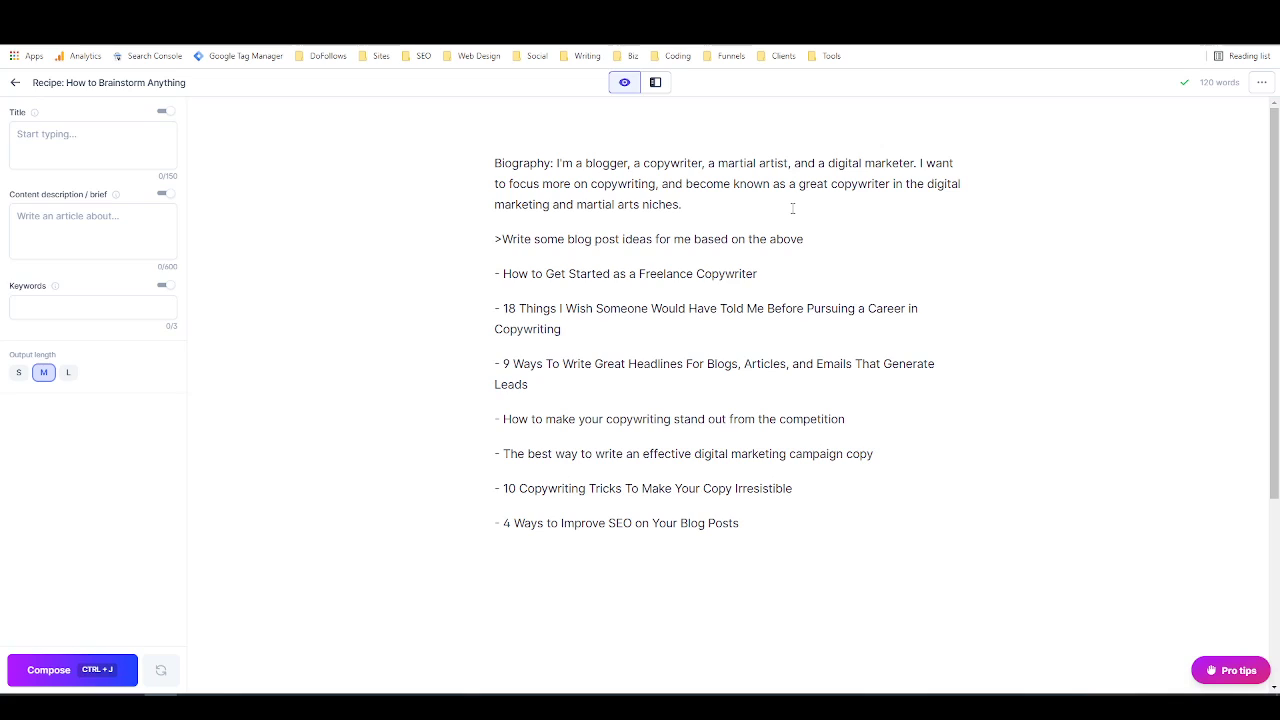
{"action": "key", "text": "shift+Home"}
{"action": "key", "text": "ctrl+j"}
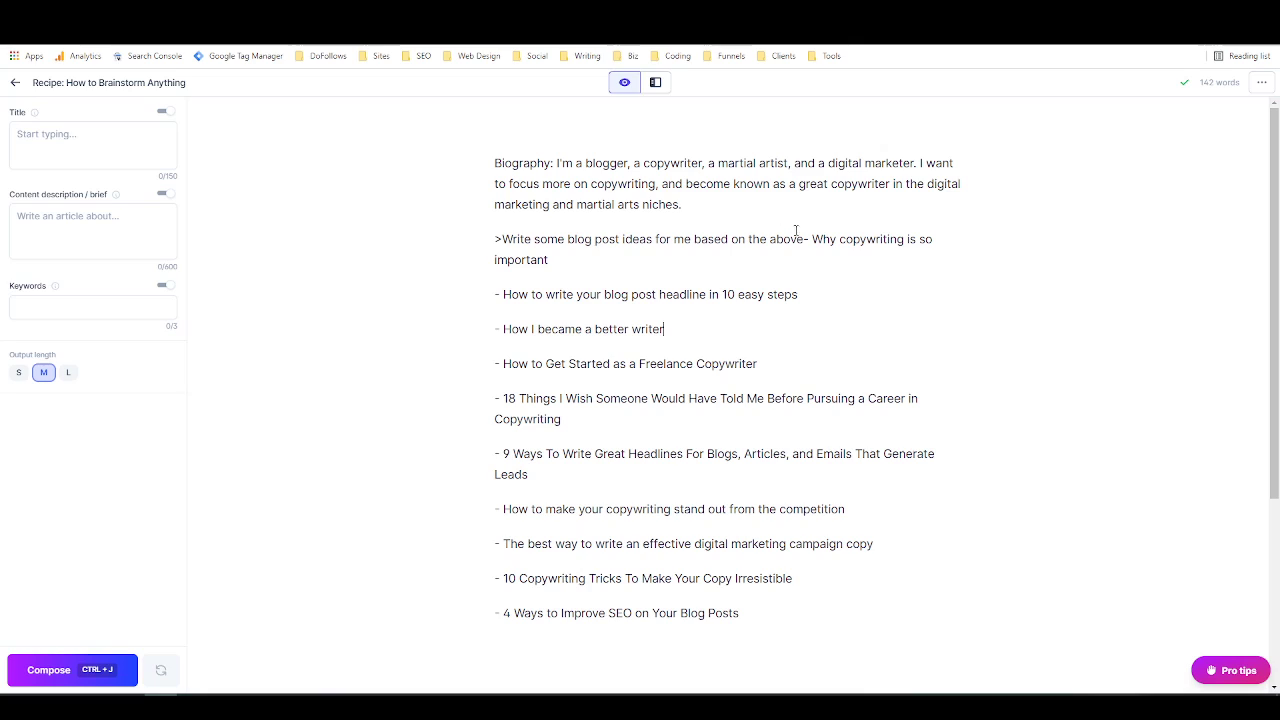
Generate another batch of ideas, splitting 'Why copywriting is so important' and '6 tips for better copywriting' onto own lines.
{"action": "left_click", "coordinate": [805, 239]}
{"action": "key", "text": "Return"}
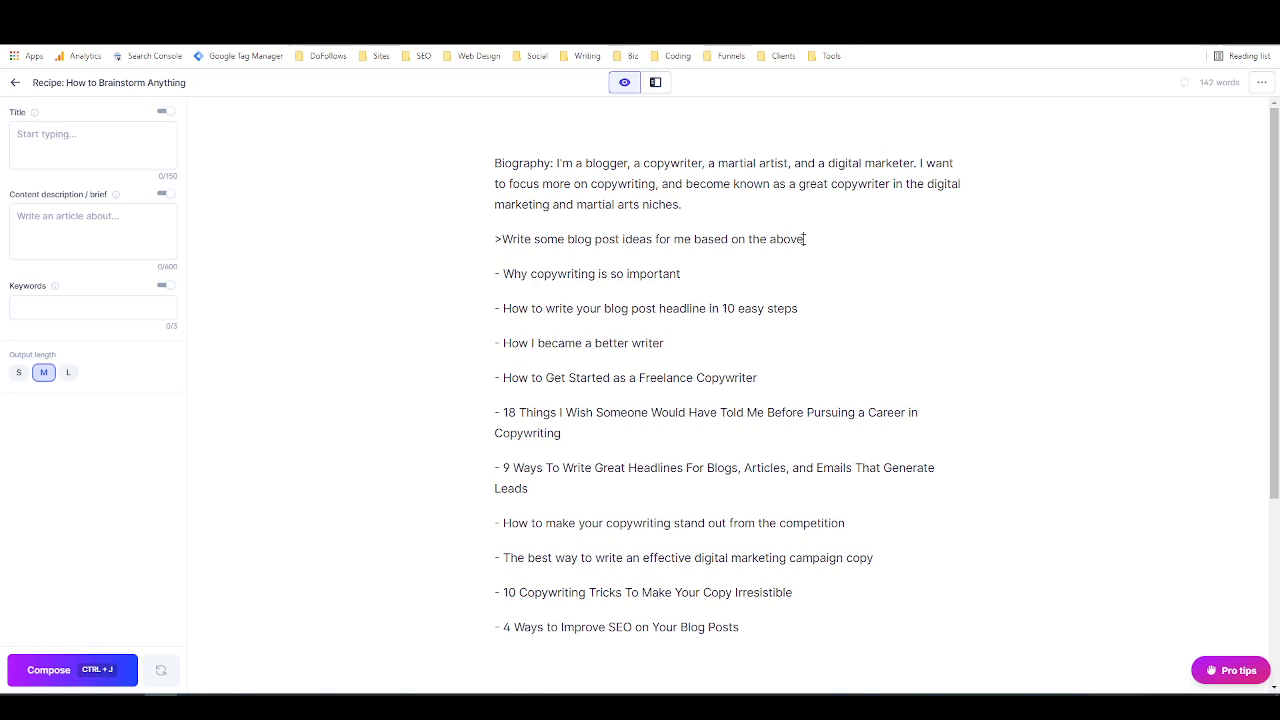
{"action": "key", "text": "ctrl+j"}
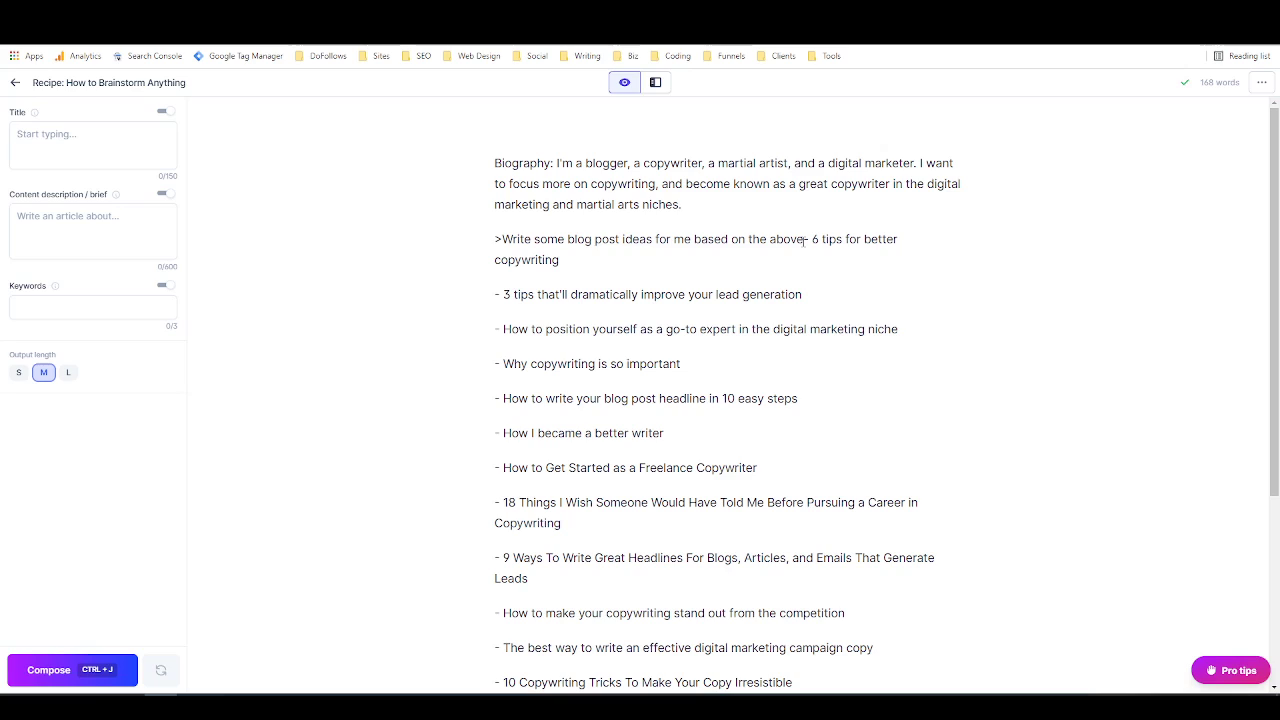
{"action": "left_click", "coordinate": [805, 239]}
{"action": "key", "text": "Return"}
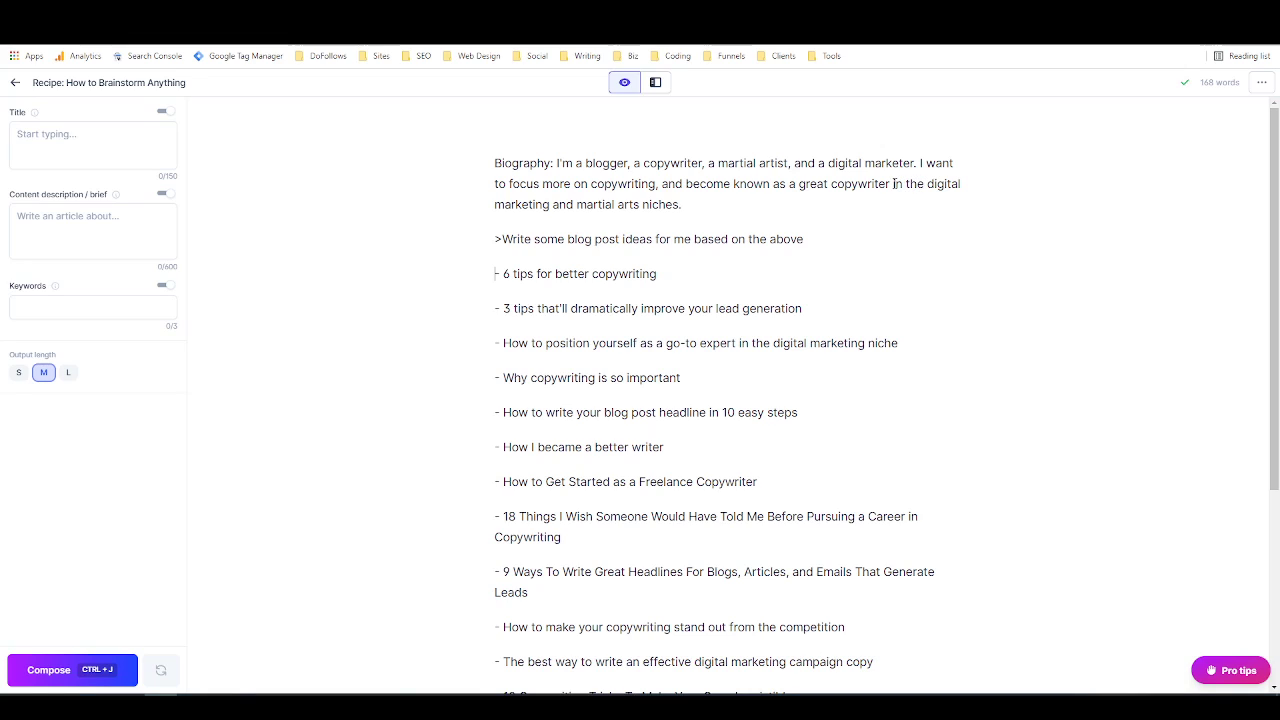
End the biography with 'who helps martial artists earn more money' and regenerate blog ideas.
{"action": "left_click_drag", "start_coordinate": [893, 184], "coordinate": [680, 197]}
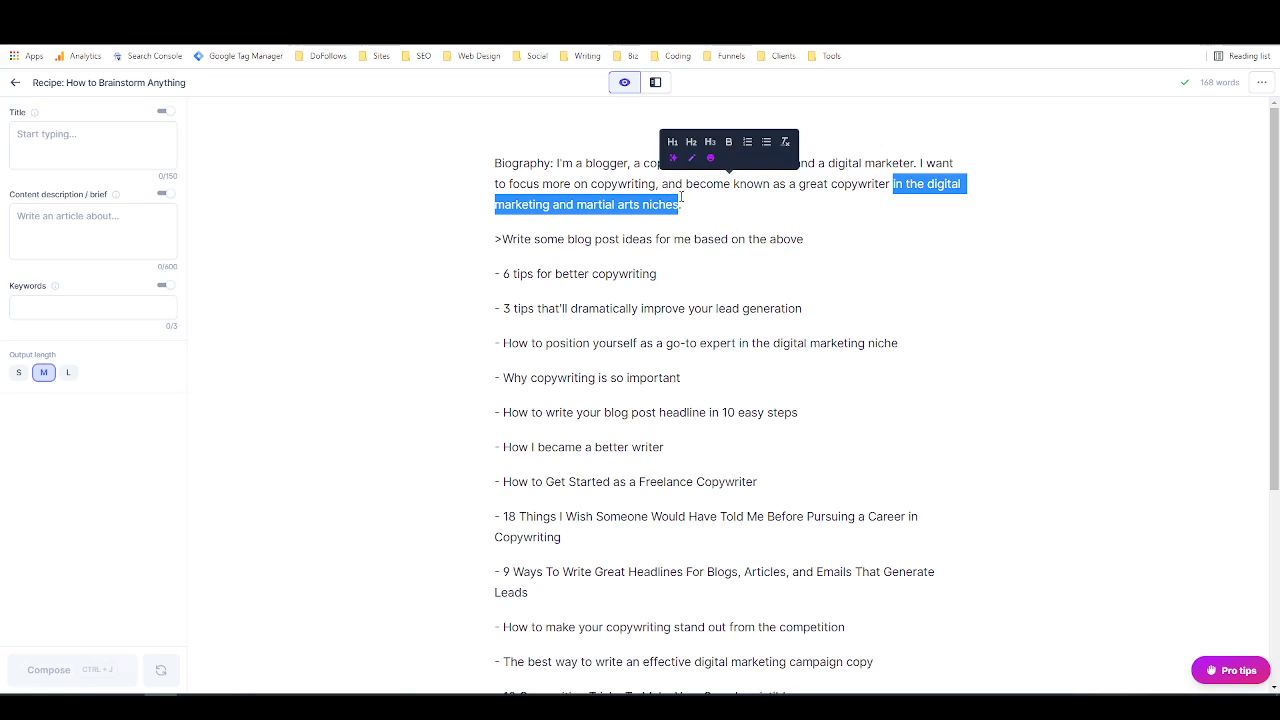
{"action": "type", "text": "who hels"}
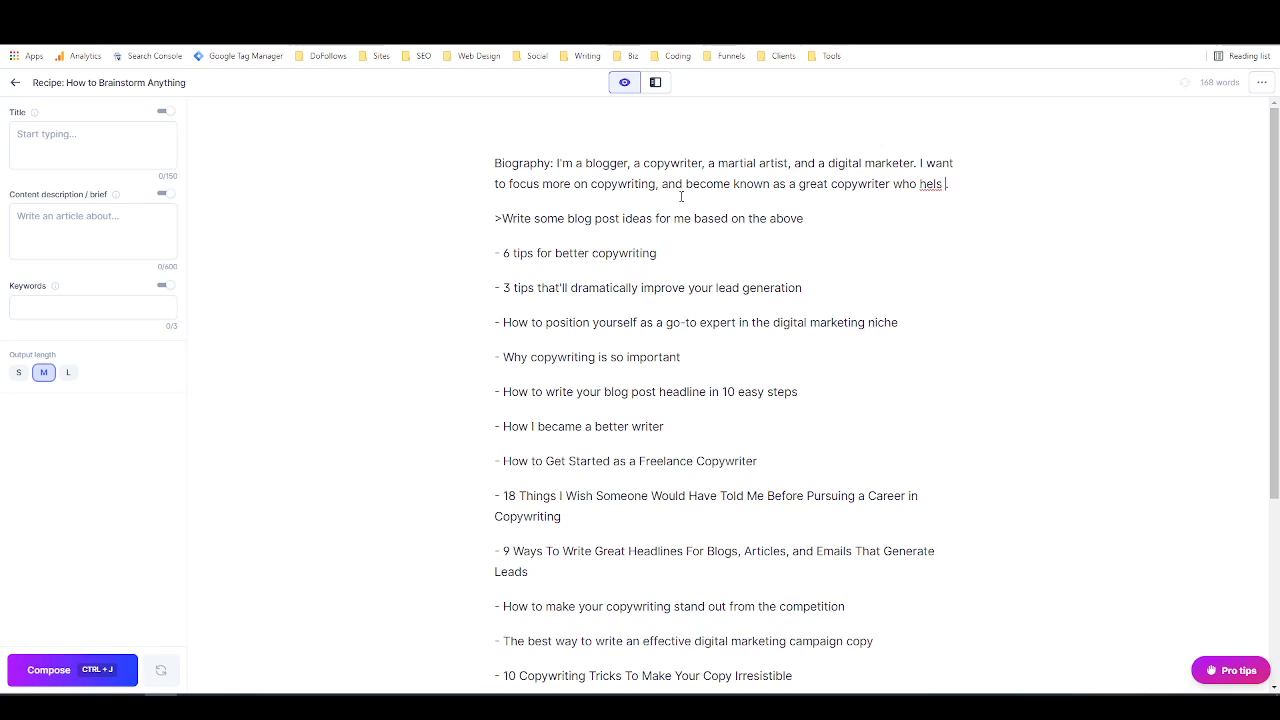
{"action": "key", "text": "BackSpace"}
{"action": "key", "text": "BackSpace"}
{"action": "type", "text": "lps marti"}
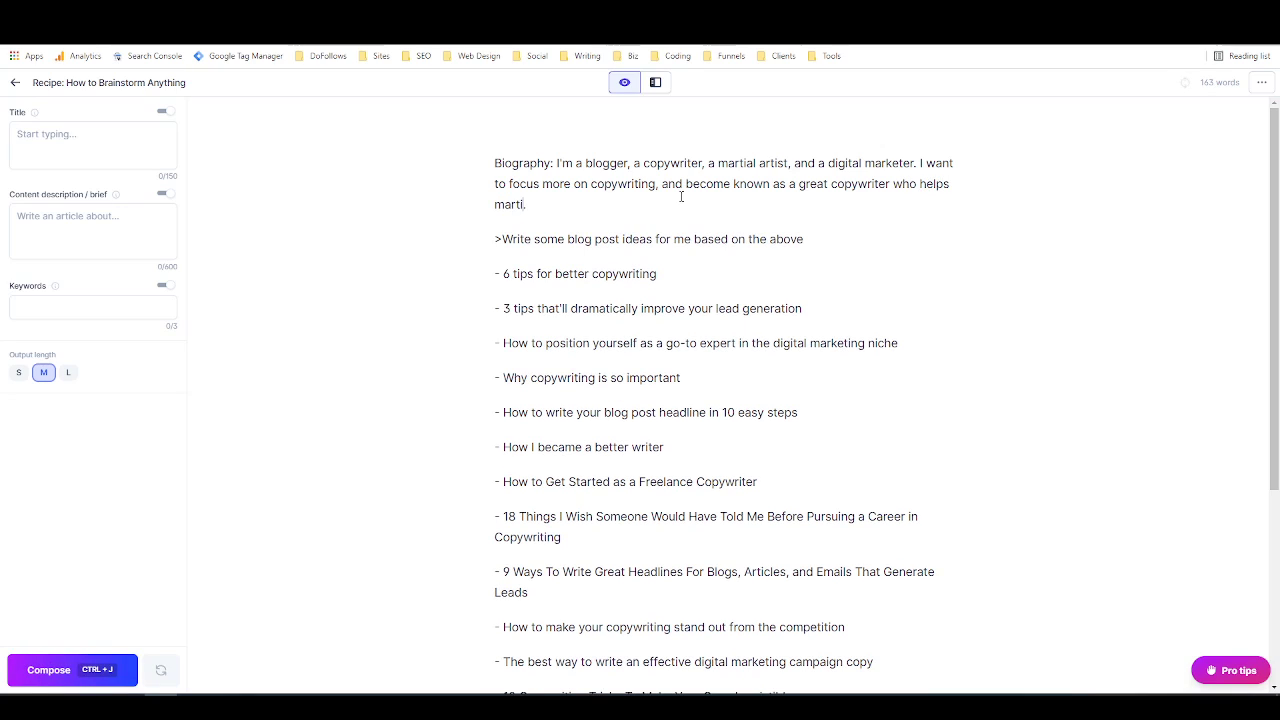
{"action": "type", "text": "al artists earn more money."}
{"action": "left_click", "coordinate": [807, 235]}
{"action": "key", "text": "ctrl+j"}
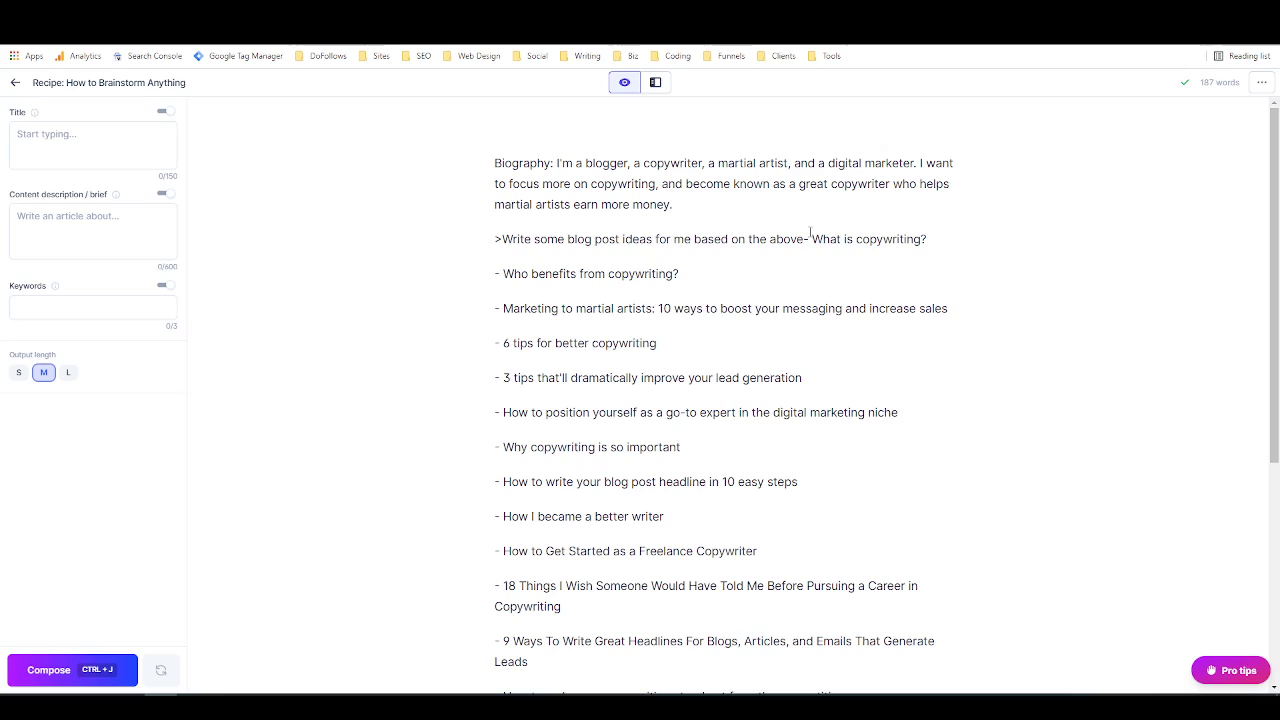
Move 'What is copywriting?' onto its own line and generate martial-arts-focused blog ideas.
{"action": "left_click", "coordinate": [805, 238]}
{"action": "key", "text": "Return"}
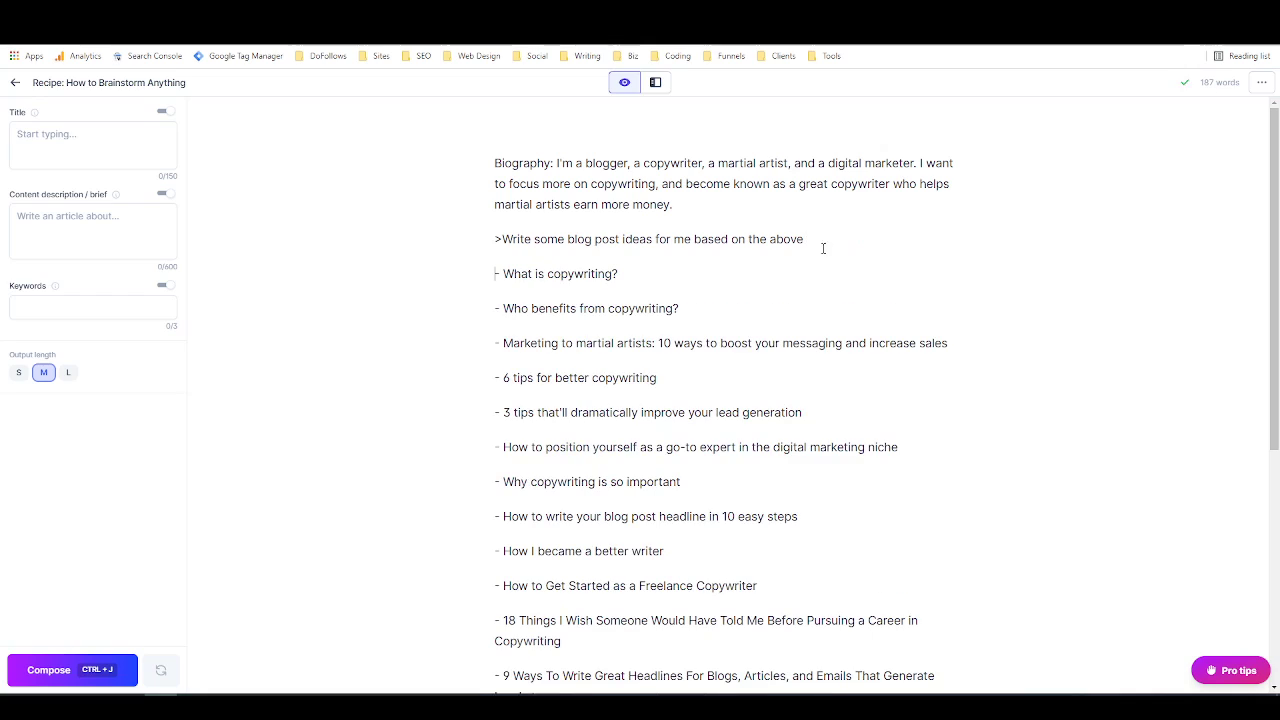
{"action": "left_click", "coordinate": [813, 238]}
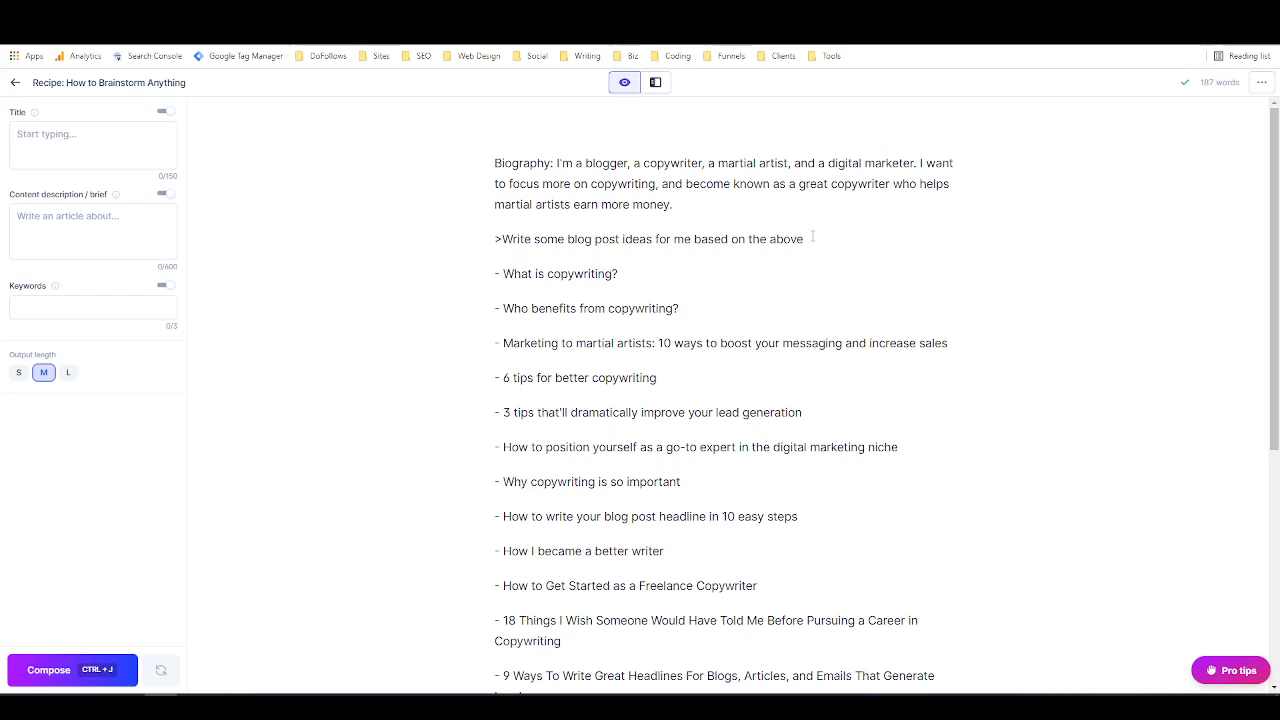
{"action": "key", "text": "ctrl+j"}
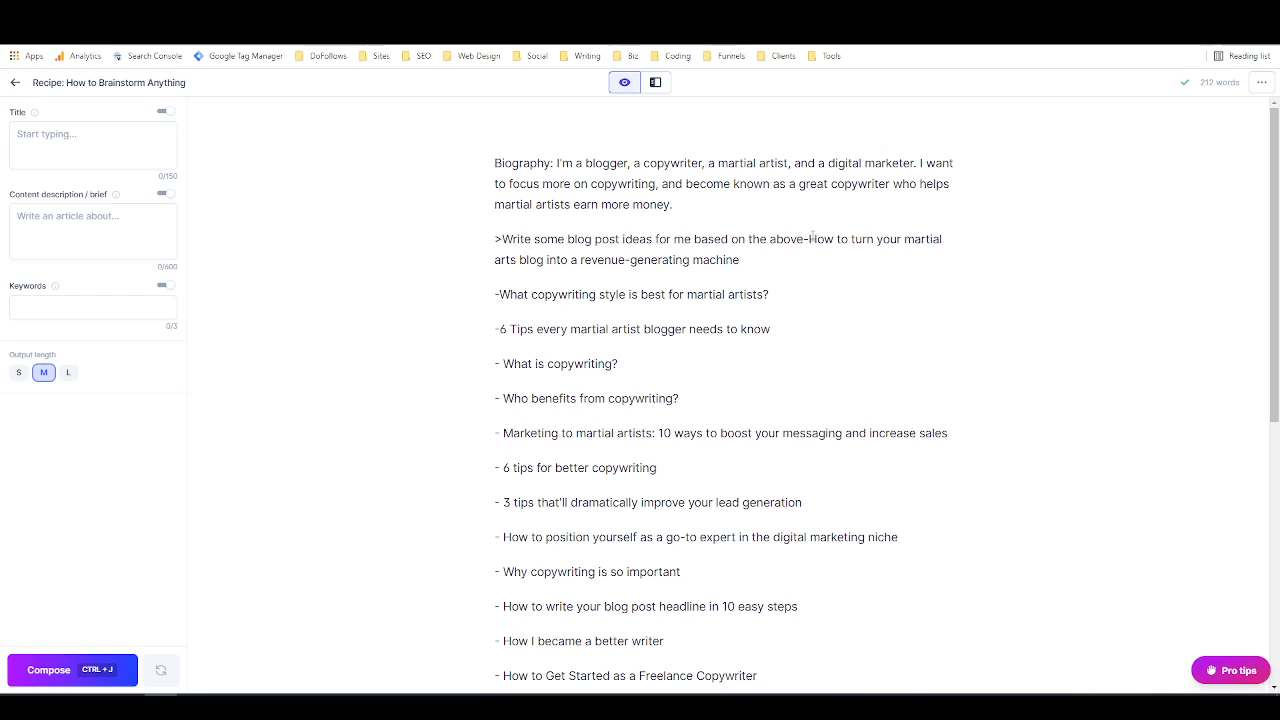
{"action": "left_click_drag", "start_coordinate": [557, 163], "coordinate": [676, 204]}
{"action": "key", "text": "Right"}
{"action": "left_click_drag", "start_coordinate": [494, 163], "coordinate": [555, 163]}
{"action": "left_click", "coordinate": [585, 165]}
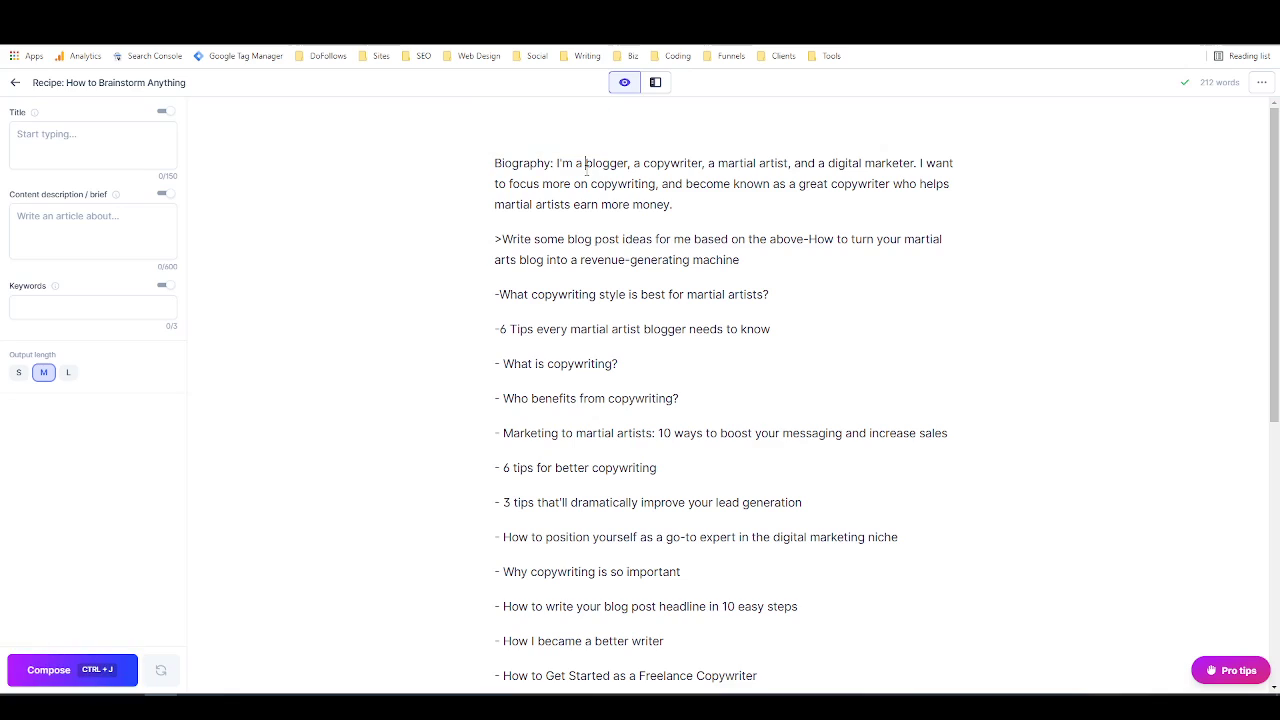